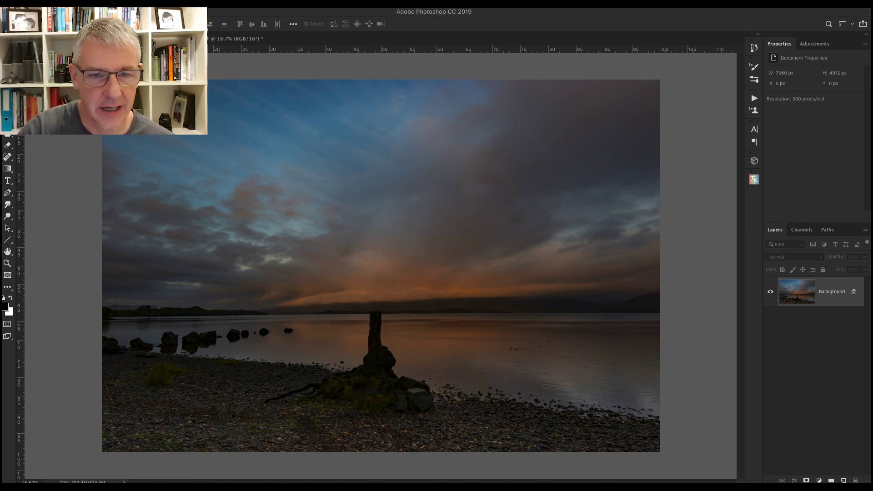
Place a guide on the horizon and crop the photo to the sky above it (7360 × 2930 px).
{"action": "left_click_drag", "start_coordinate": [156, 50], "coordinate": [149, 302]}
{"action": "key", "text": "c"}
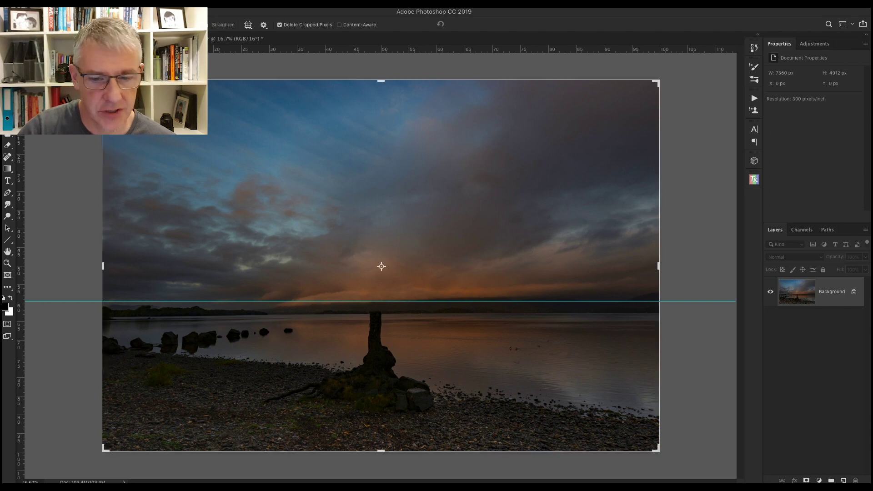
{"action": "left_click_drag", "start_coordinate": [380, 451], "coordinate": [380, 376]}
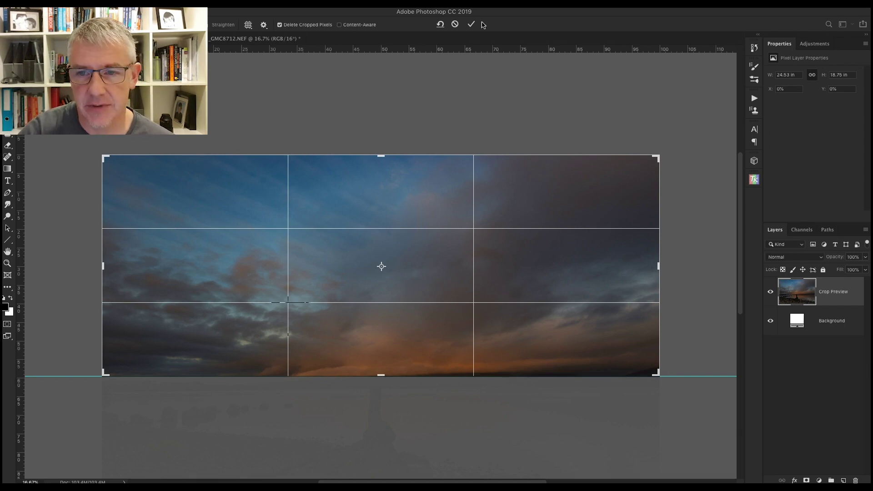
{"action": "left_click", "coordinate": [471, 24]}
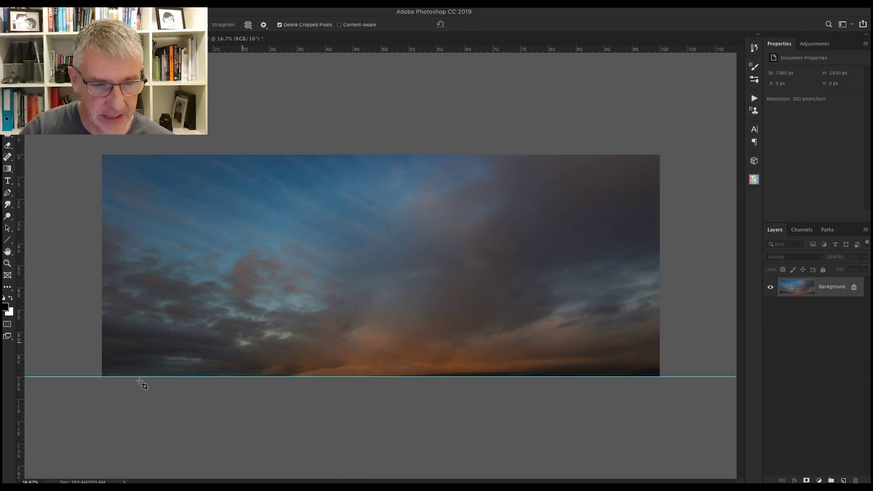
Sample a mid grey #878787 from the sky as the background colour.
{"action": "left_click", "coordinate": [11, 314]}
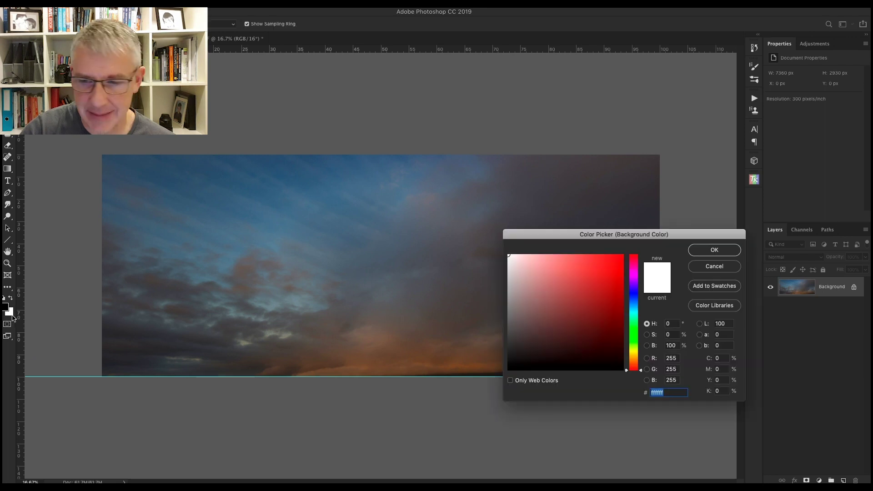
{"action": "left_click_drag", "start_coordinate": [501, 311], "coordinate": [500, 311]}
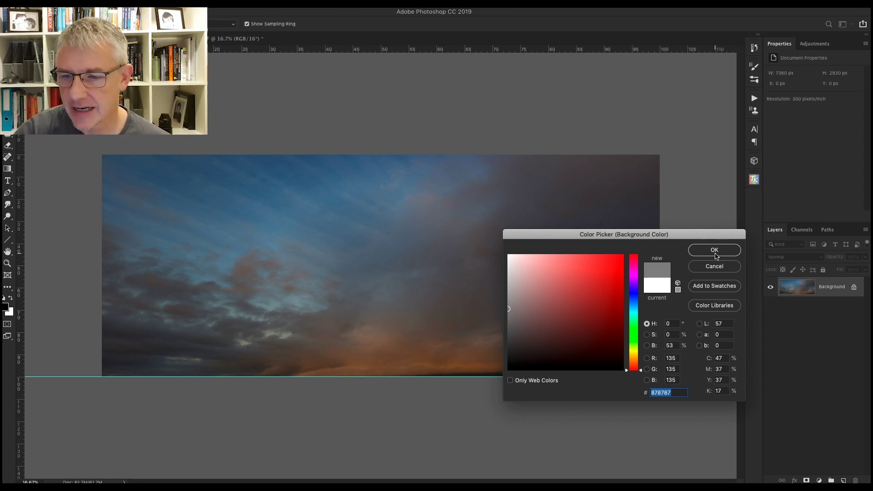
{"action": "left_click", "coordinate": [714, 250]}
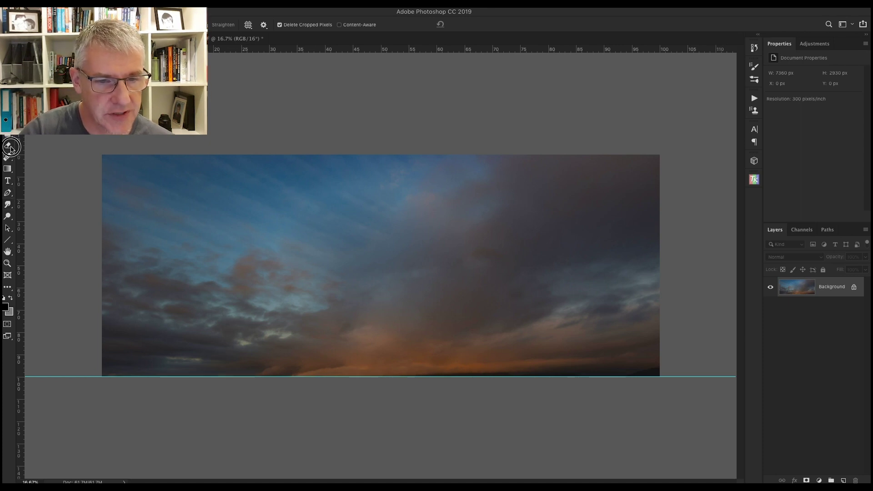
Erase the sky's bottom edge along the horizon with a large soft eraser, redoing the first attempt.
{"action": "left_click", "coordinate": [10, 147]}
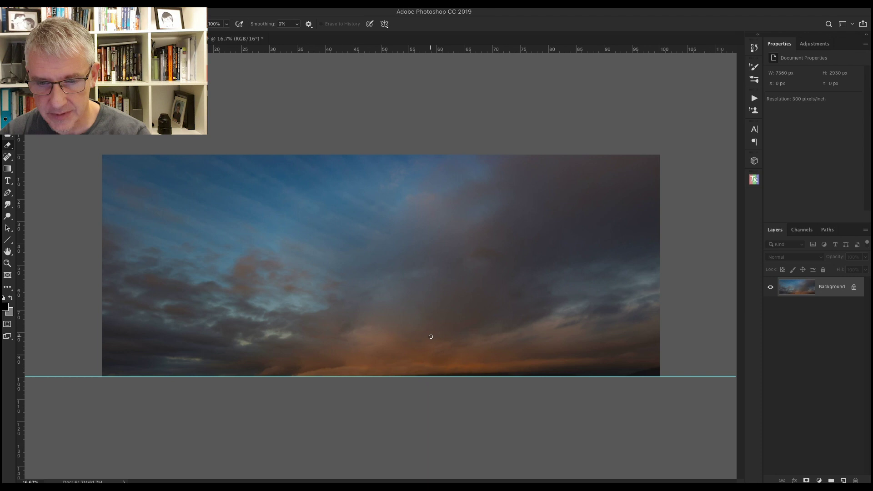
{"action": "key", "text": "bracketright"}
{"action": "key", "text": "bracketright"}
{"action": "key", "text": "bracketright"}
{"action": "key", "text": "bracketright"}
{"action": "key", "text": "bracketright"}
{"action": "key", "text": "bracketright"}
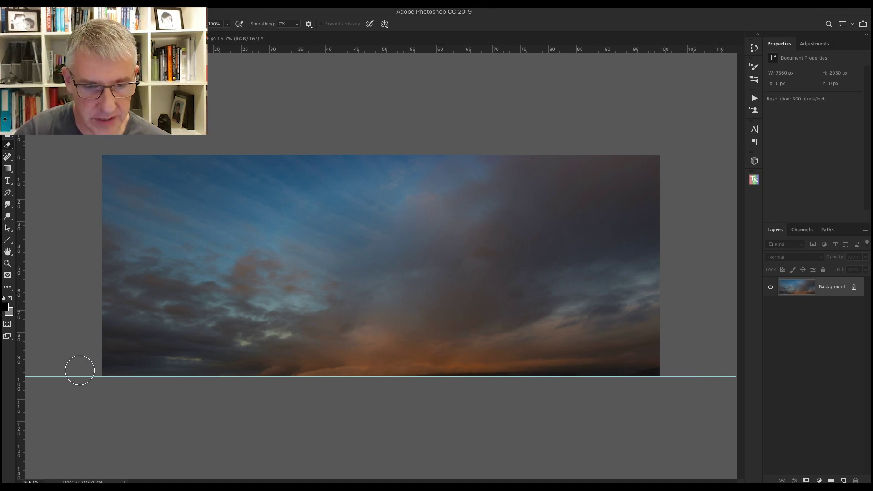
{"action": "left_click", "coordinate": [80, 370], "text": "shift"}
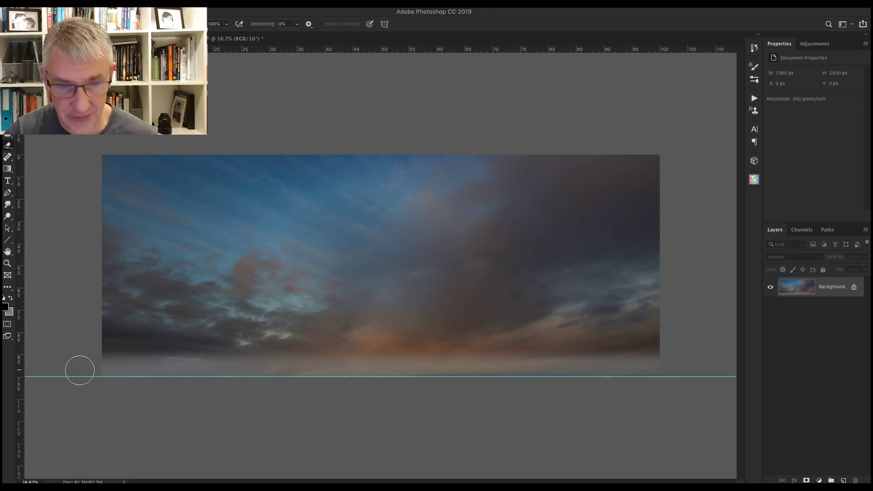
{"action": "key", "text": "ctrl+z"}
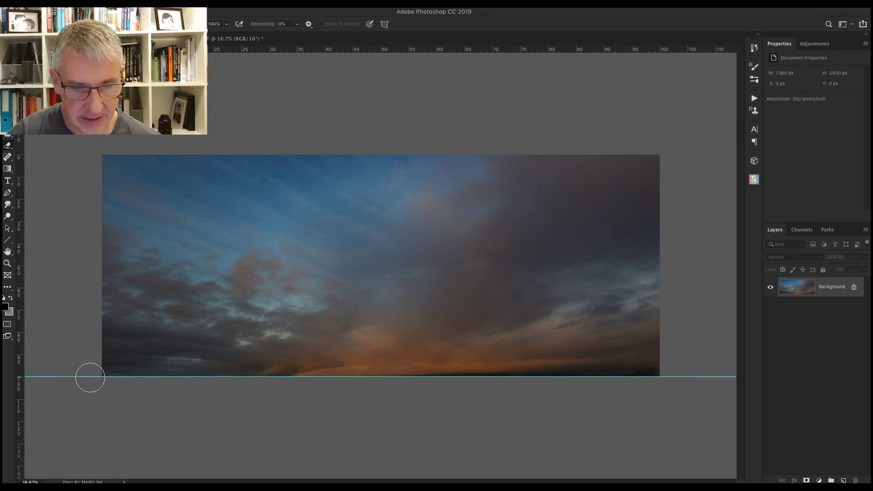
{"action": "left_click", "coordinate": [87, 377], "text": "shift"}
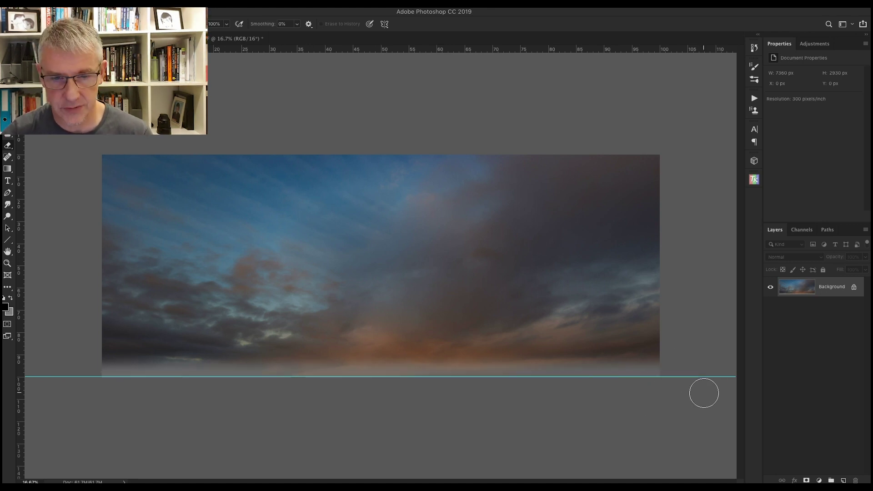
Save the sky as JPEG 'gmc_dramatic sunrise sky.jpg' in Luminar 4 Skies, replacing the existing file, then close it.
{"action": "left_click", "coordinate": [84, 3]}
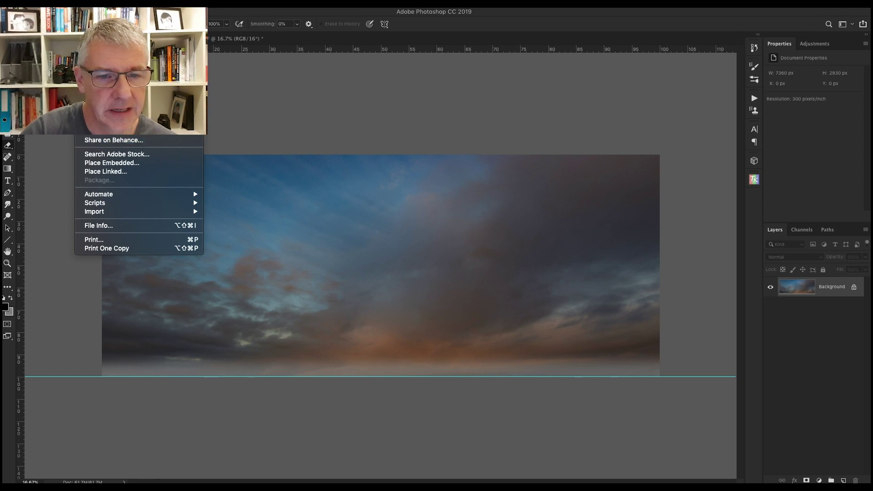
{"action": "left_click", "coordinate": [100, 86]}
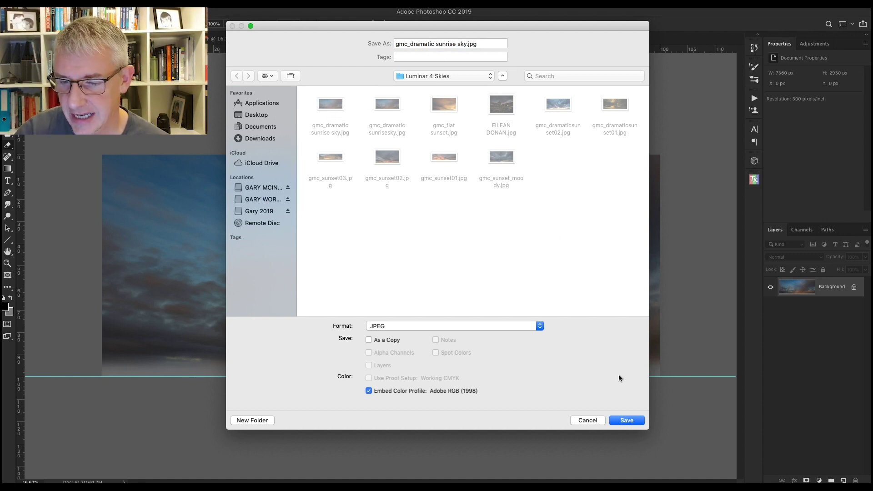
{"action": "left_click", "coordinate": [627, 421]}
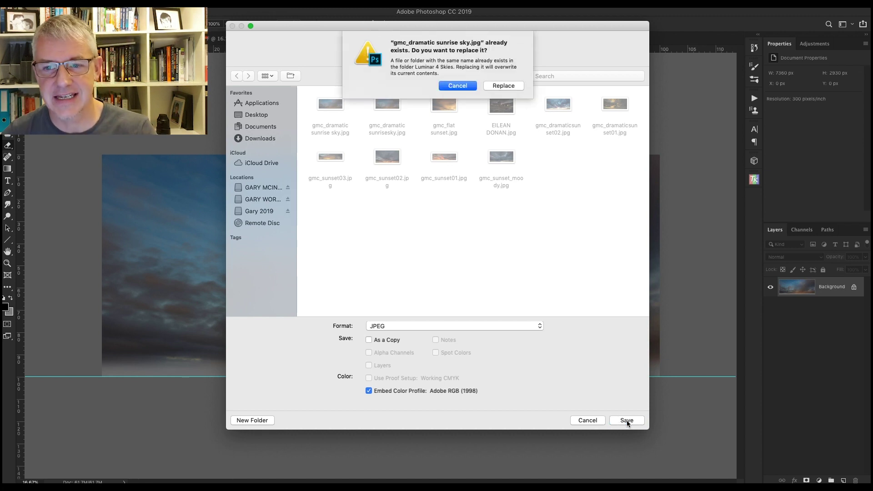
{"action": "left_click", "coordinate": [513, 87]}
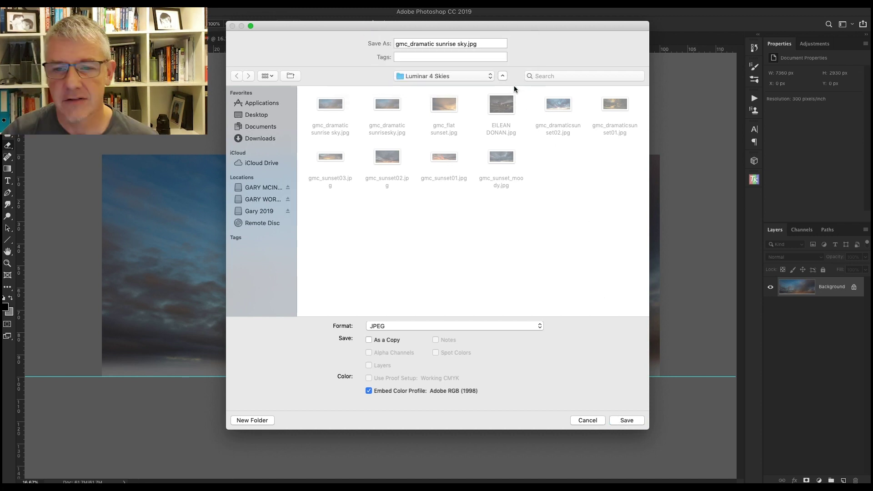
{"action": "left_click", "coordinate": [495, 129]}
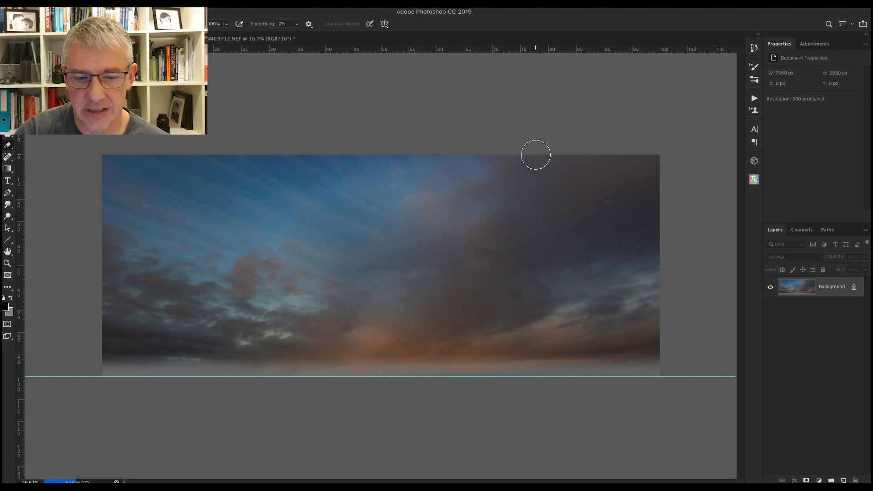
{"action": "left_click", "coordinate": [209, 40]}
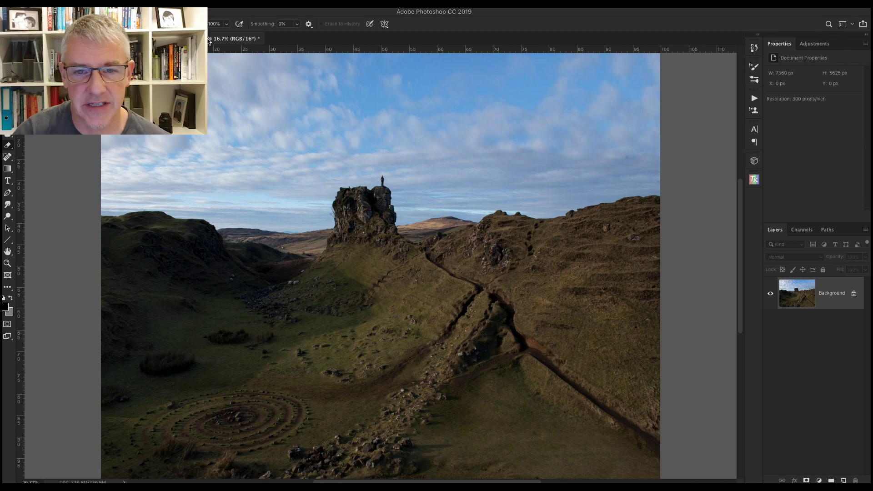
Launch the Skylum Software > Luminar 4 filter on the rocky hillside photo.
{"action": "left_click", "coordinate": [223, 1]}
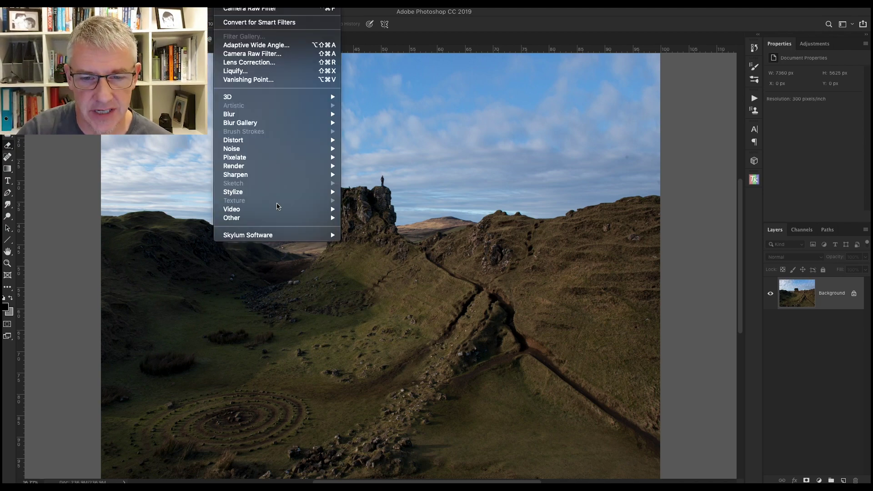
{"action": "mouse_move", "coordinate": [294, 239]}
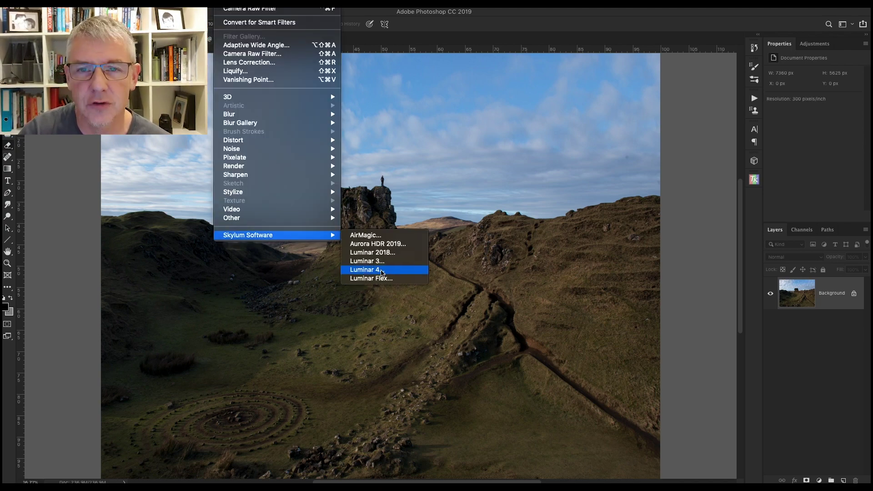
{"action": "left_click", "coordinate": [381, 271]}
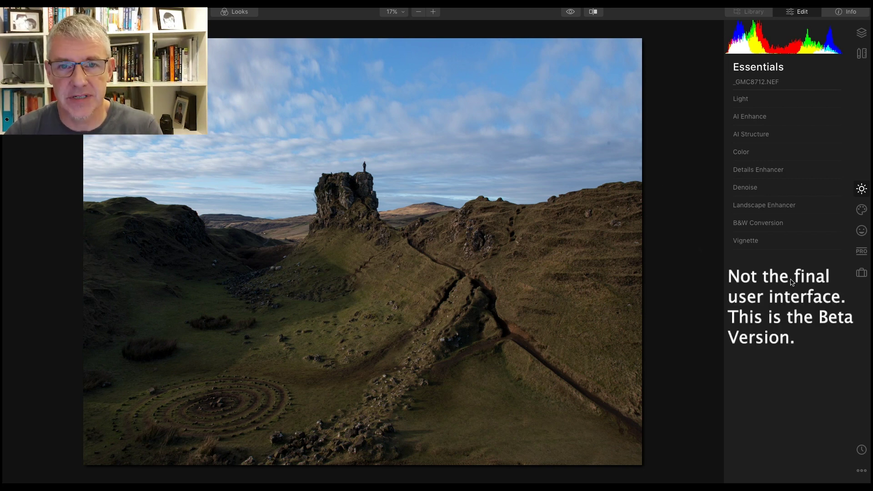
In Creative > AI Sky Replacement, load 'gmc_dramatic sunrise sky.jpg' as a custom sky image.
{"action": "left_click", "coordinate": [862, 210]}
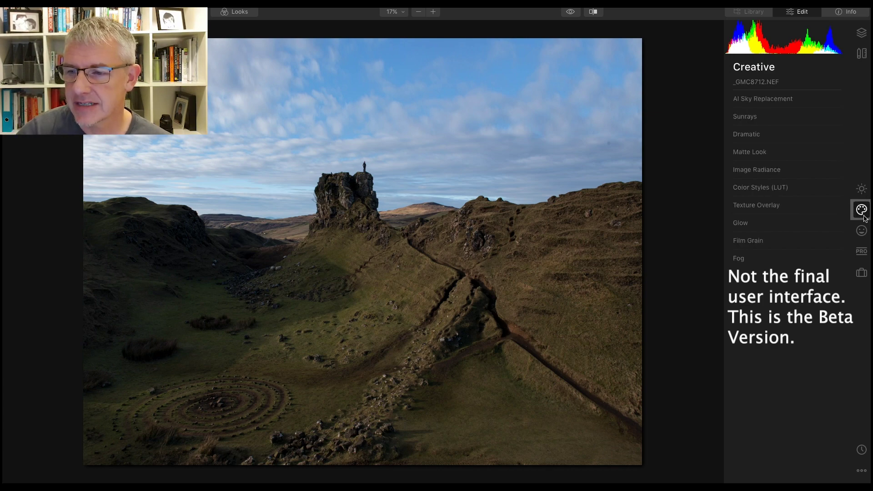
{"action": "left_click", "coordinate": [766, 99]}
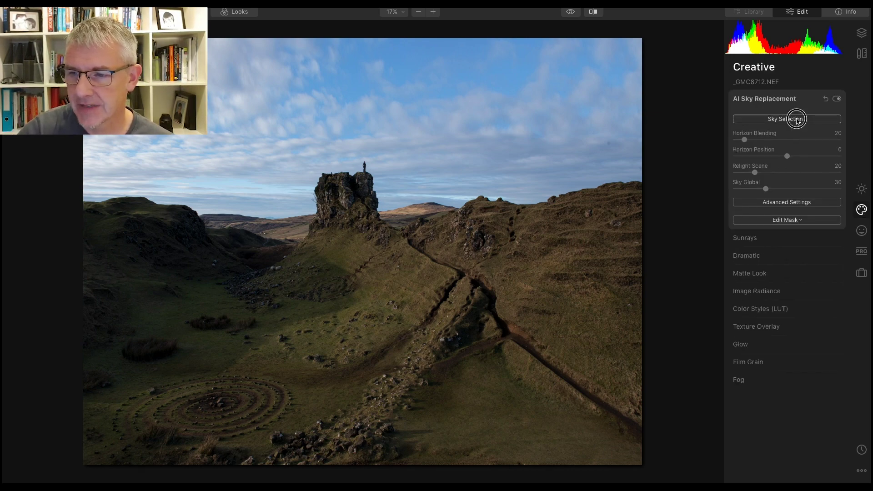
{"action": "left_click", "coordinate": [796, 119]}
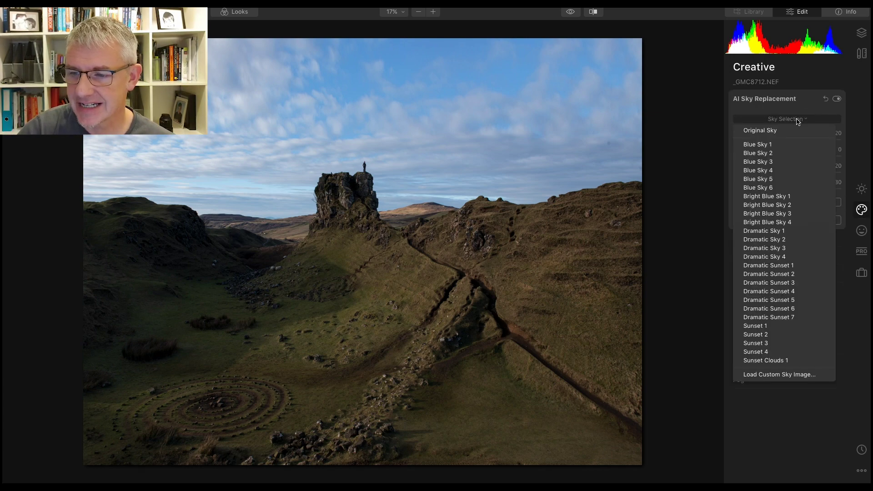
{"action": "left_click", "coordinate": [764, 375]}
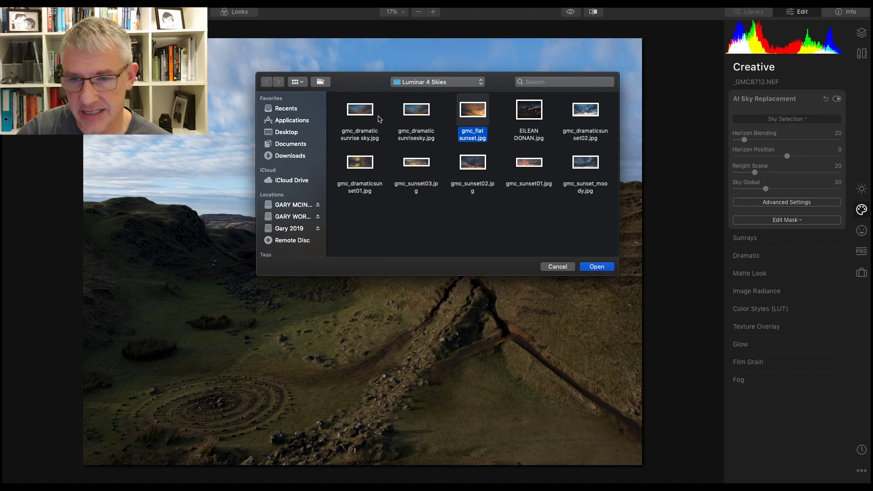
{"action": "left_click", "coordinate": [362, 114]}
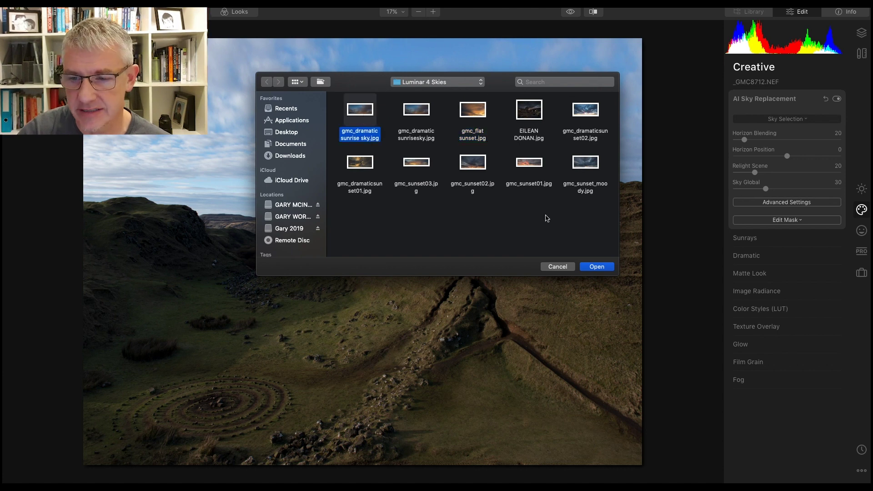
{"action": "left_click", "coordinate": [596, 266]}
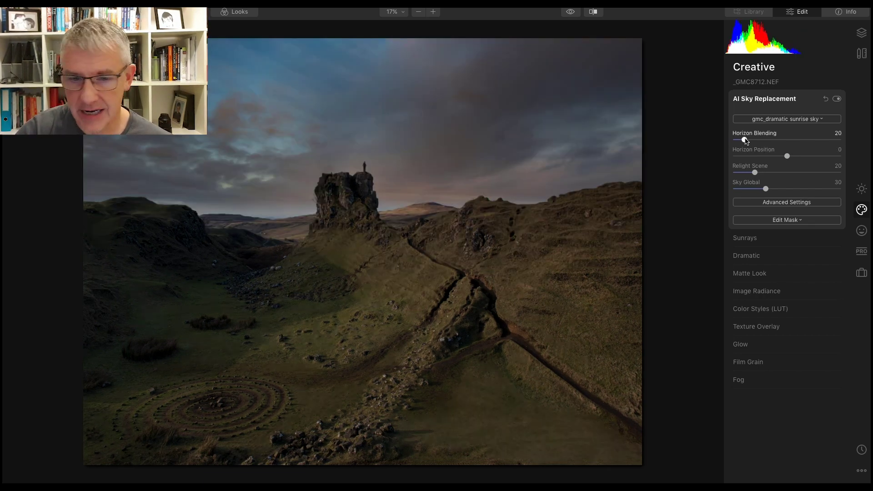
Compare Horizon Blending settings, reset it to 0, and set Horizon Position to -9.
{"action": "left_click_drag", "start_coordinate": [744, 140], "coordinate": [724, 140]}
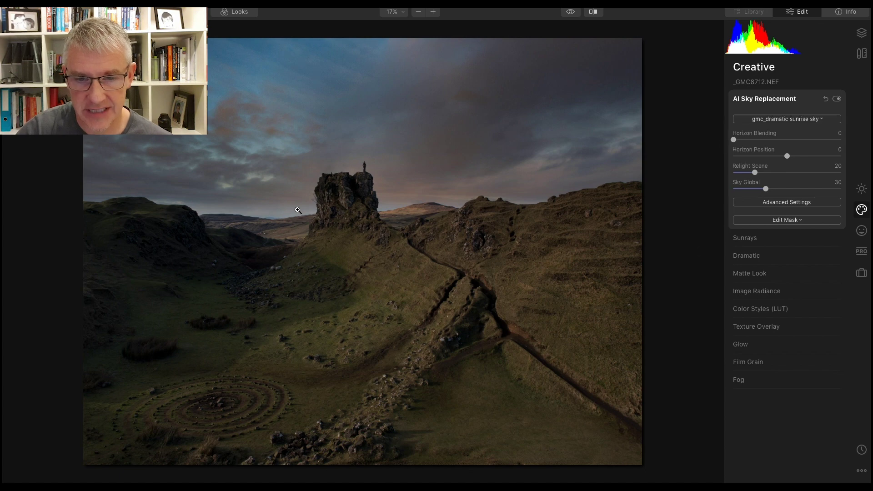
{"action": "left_click_drag", "start_coordinate": [735, 141], "coordinate": [824, 141]}
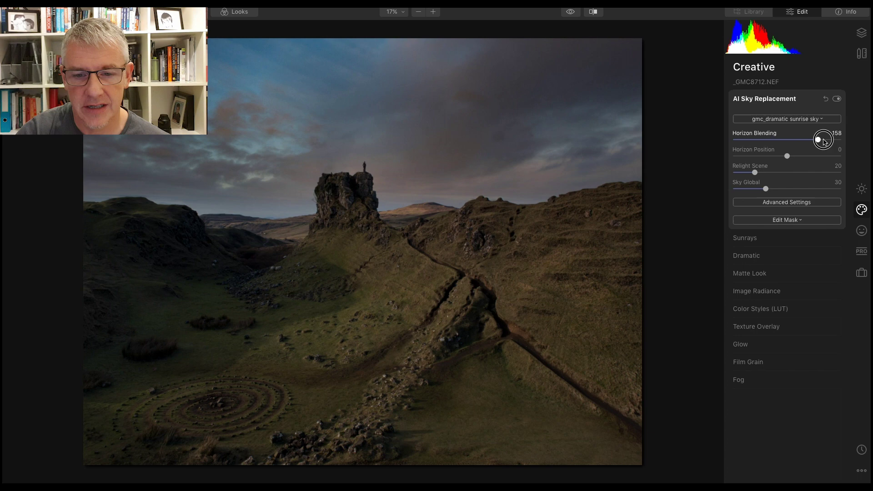
{"action": "double_click", "coordinate": [819, 140]}
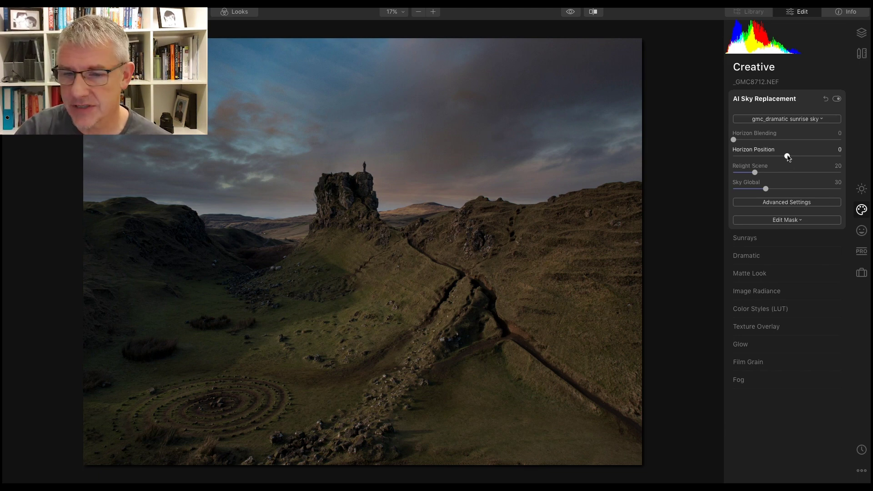
{"action": "left_click_drag", "start_coordinate": [788, 157], "coordinate": [783, 157]}
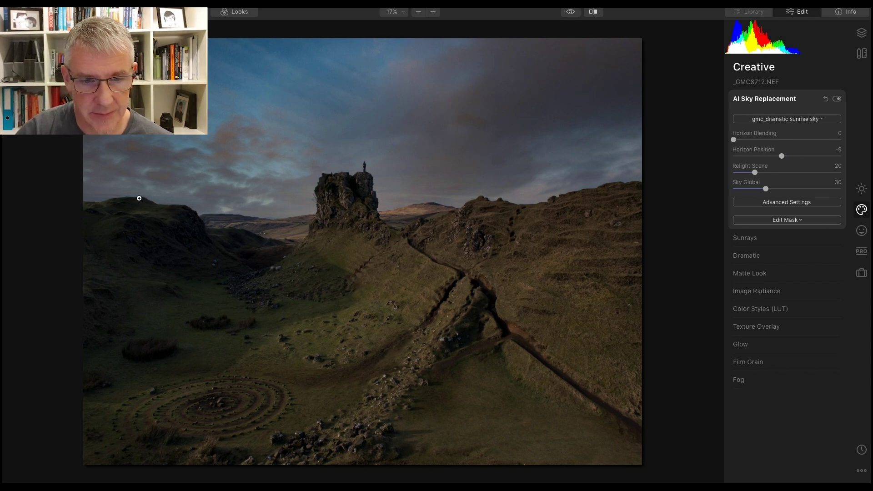
Zoom to 100% on the left hill's skyline and raise Advanced Settings' Sky Local to 127.
{"action": "left_click", "coordinate": [177, 204]}
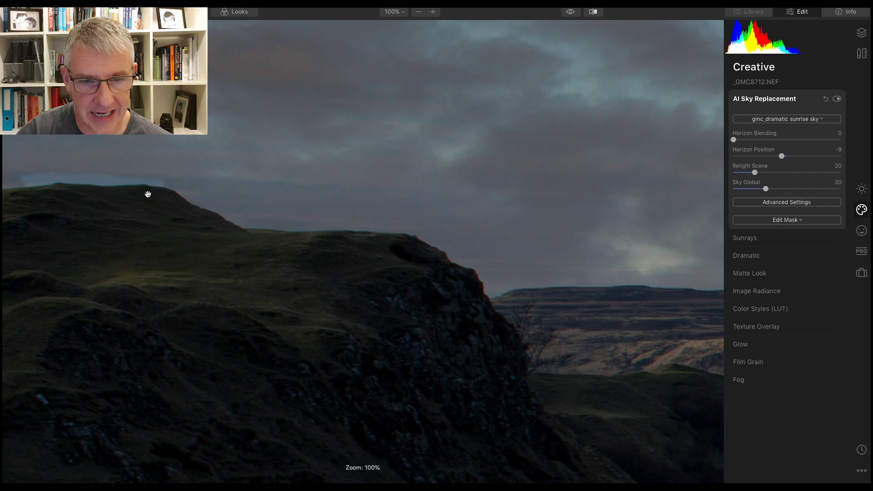
{"action": "left_click", "coordinate": [777, 203]}
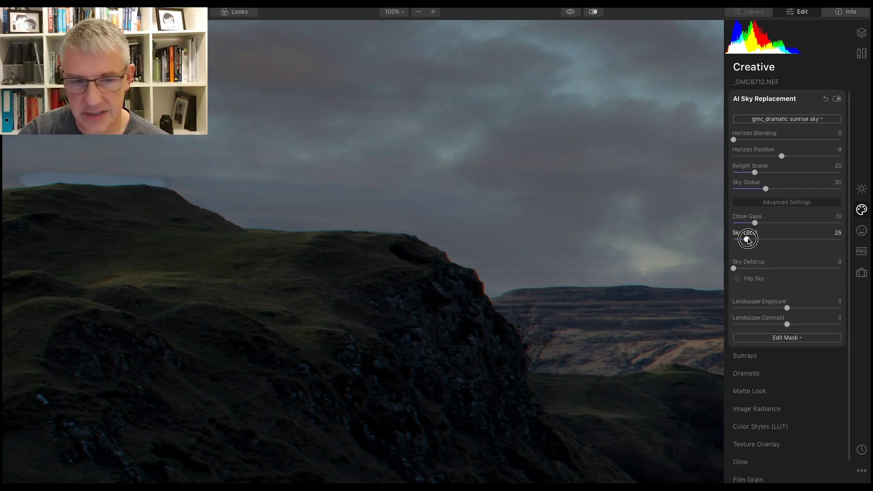
{"action": "left_click_drag", "start_coordinate": [746, 239], "coordinate": [782, 241]}
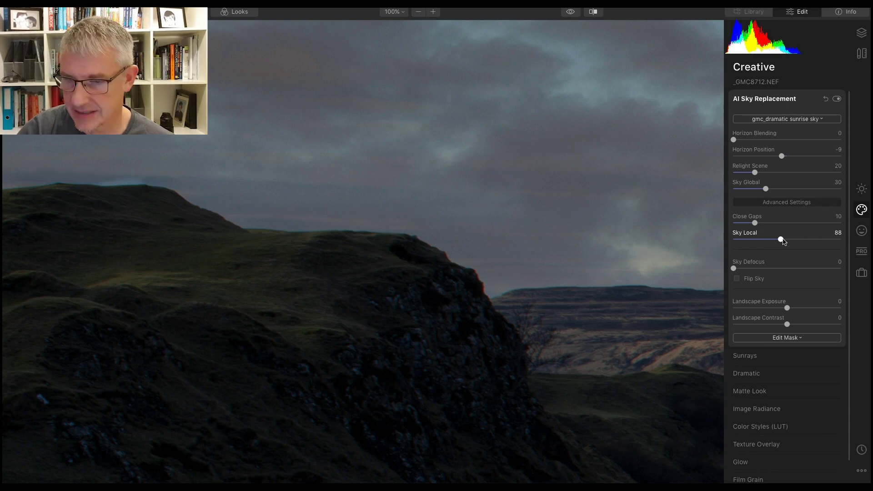
{"action": "left_click_drag", "start_coordinate": [783, 241], "coordinate": [805, 242]}
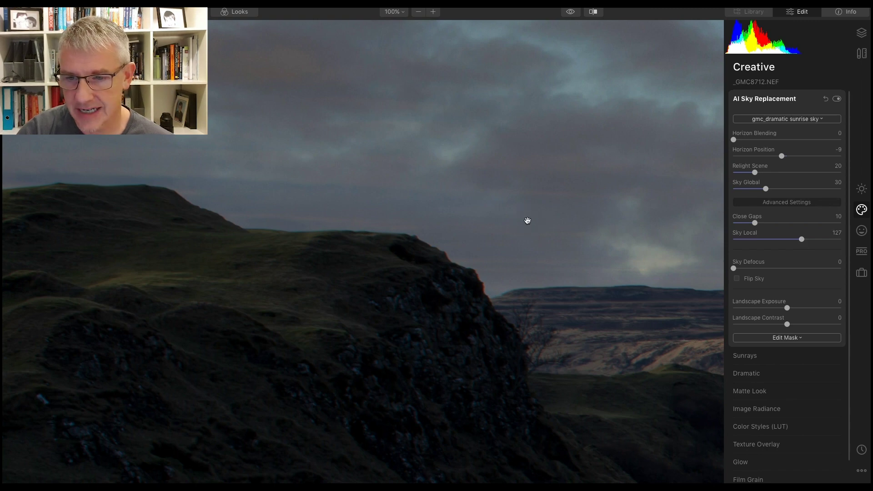
Zoom back to fit the whole Skye photo under its new sunrise sky.
{"action": "key", "text": "super+0"}
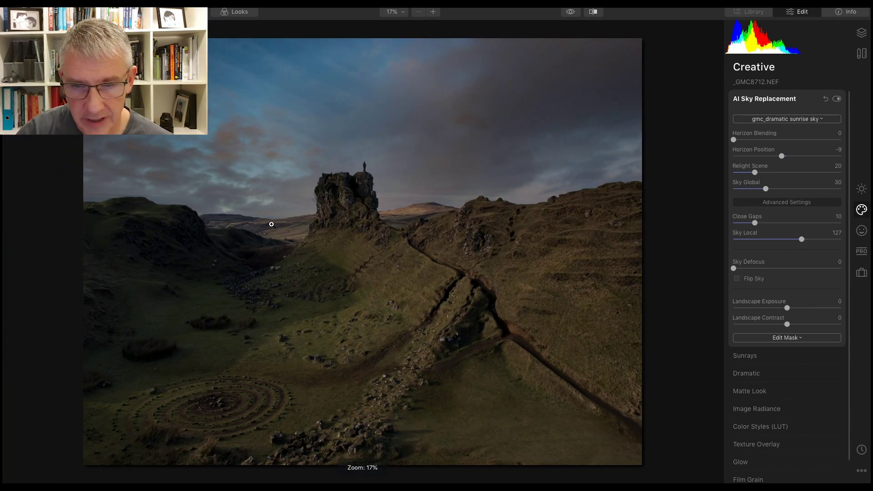